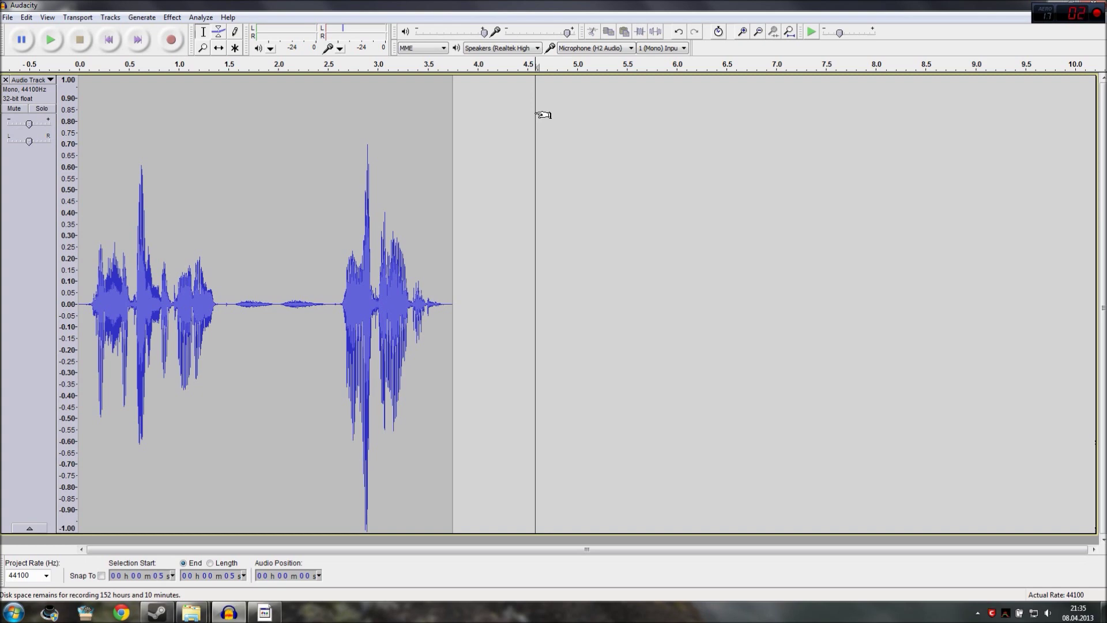
- Check the Audacity 2.0.1 version under About Audacity, then skip playback to the track start
click(228, 17)
click(228, 17)
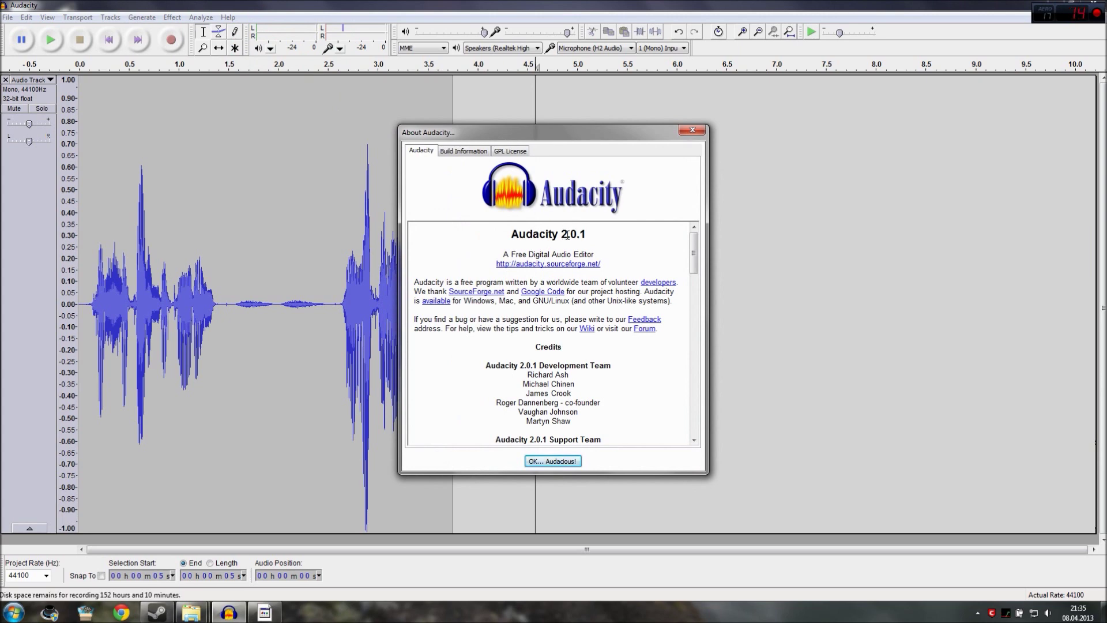
click(685, 132)
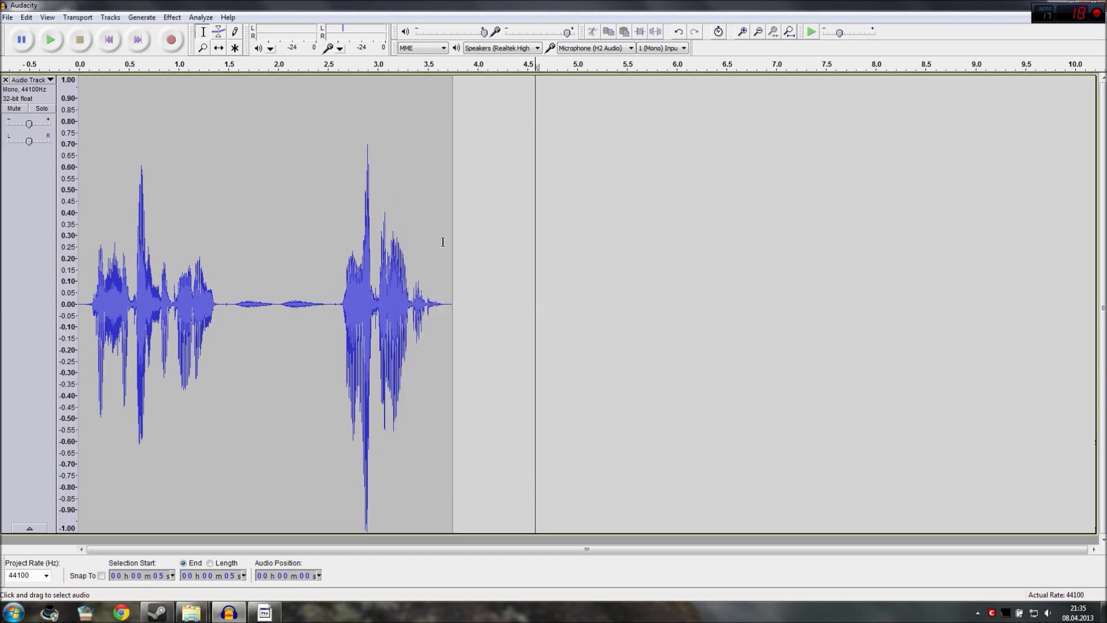
click(111, 47)
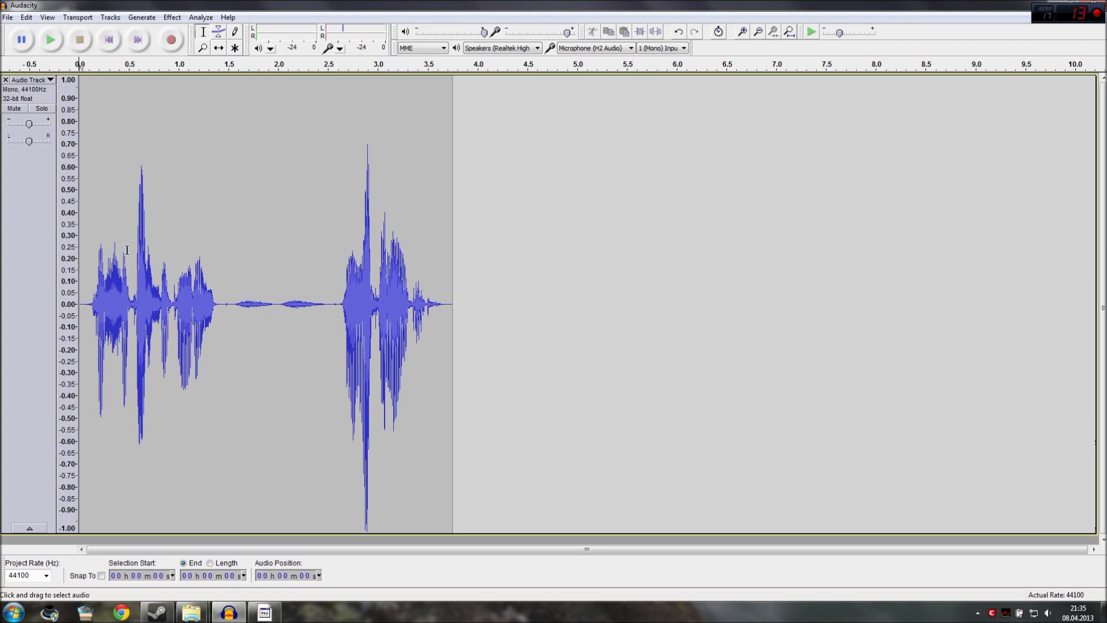
click(50, 40)
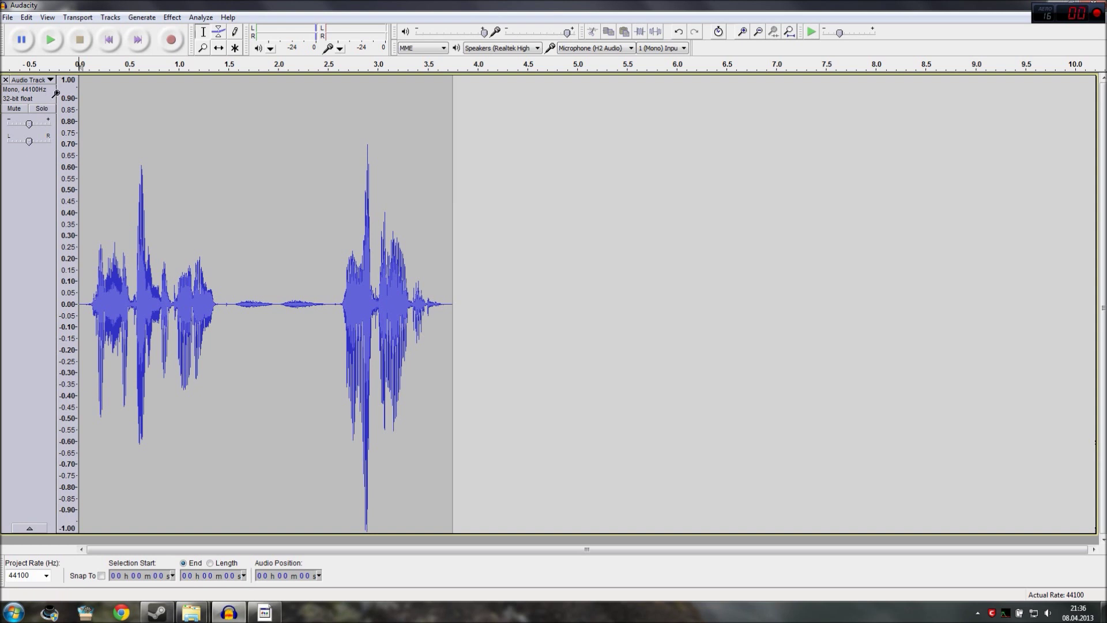
- Switch the speech track to Waveform (dB) view and select the entire clip
click(28, 83)
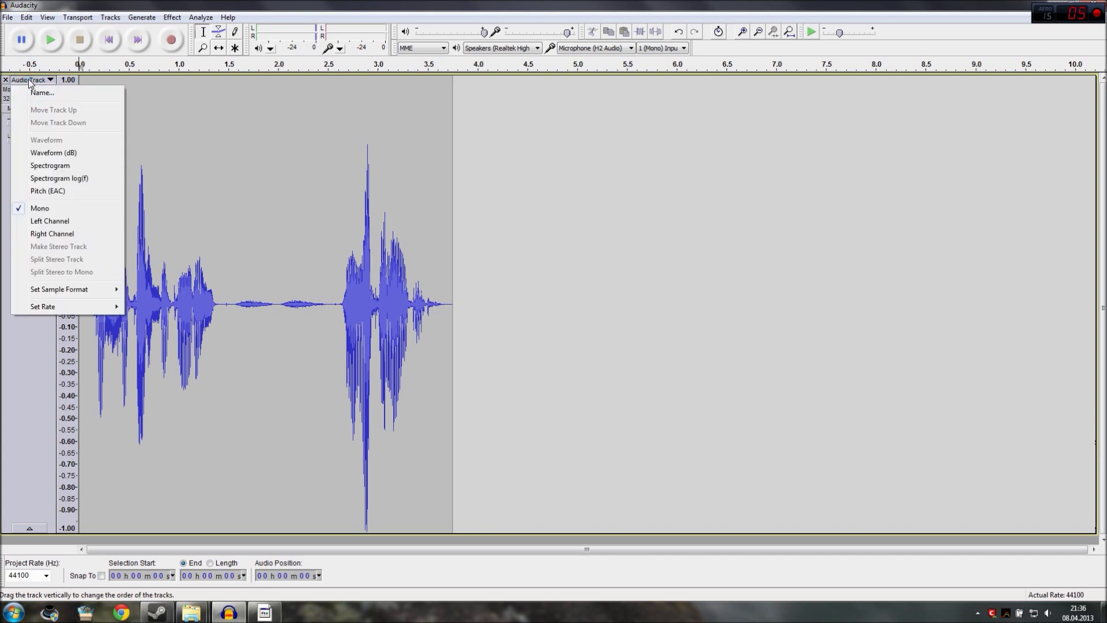
click(59, 155)
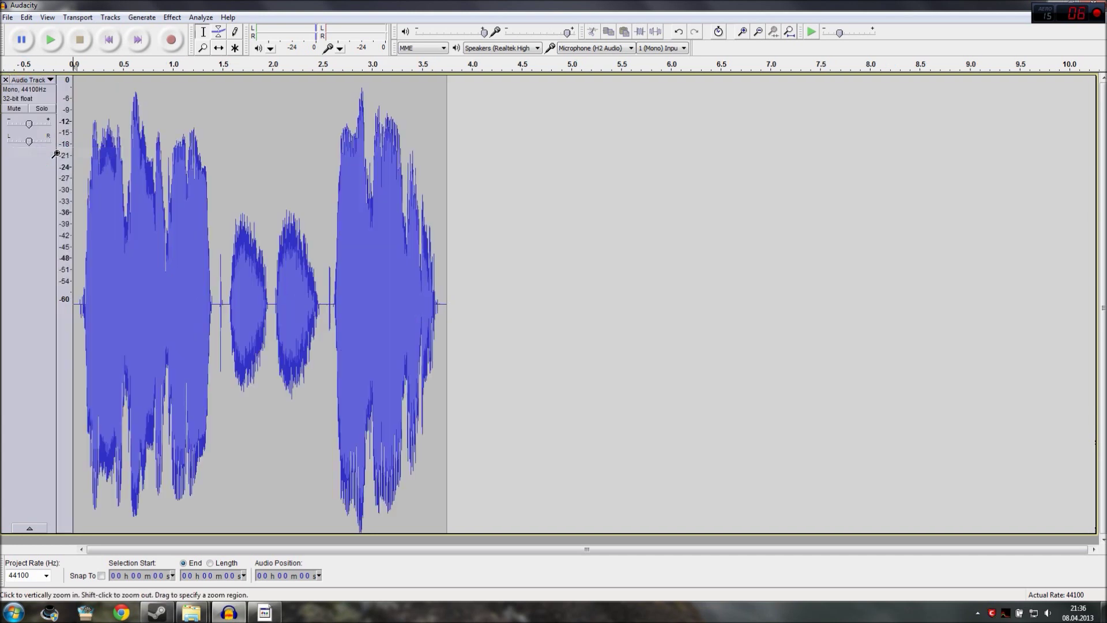
drag(230, 294, 325, 291)
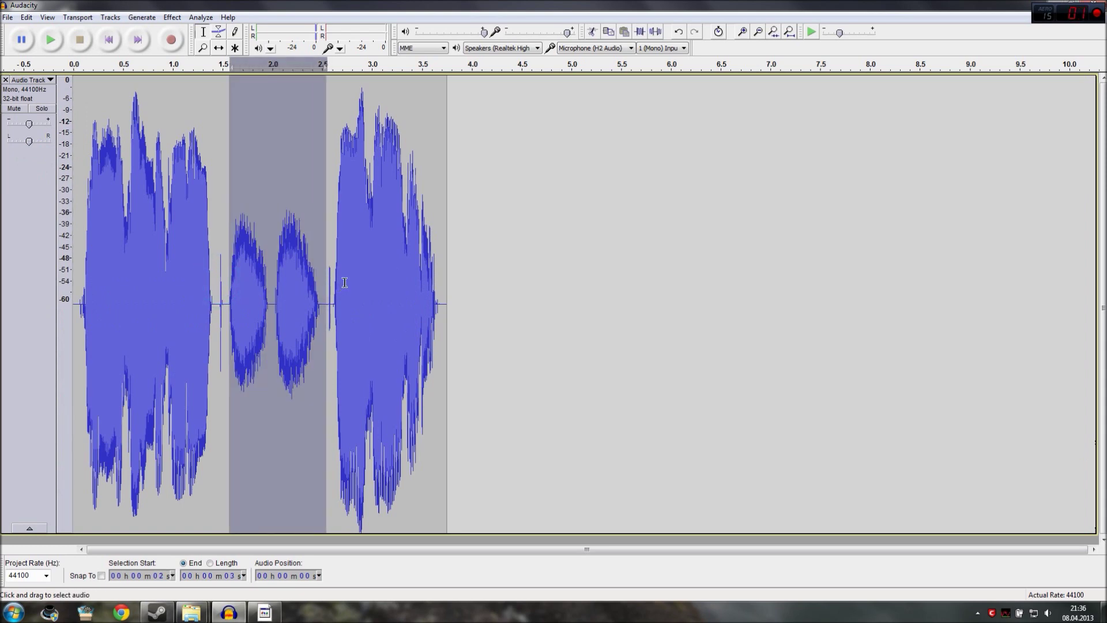
click(323, 214)
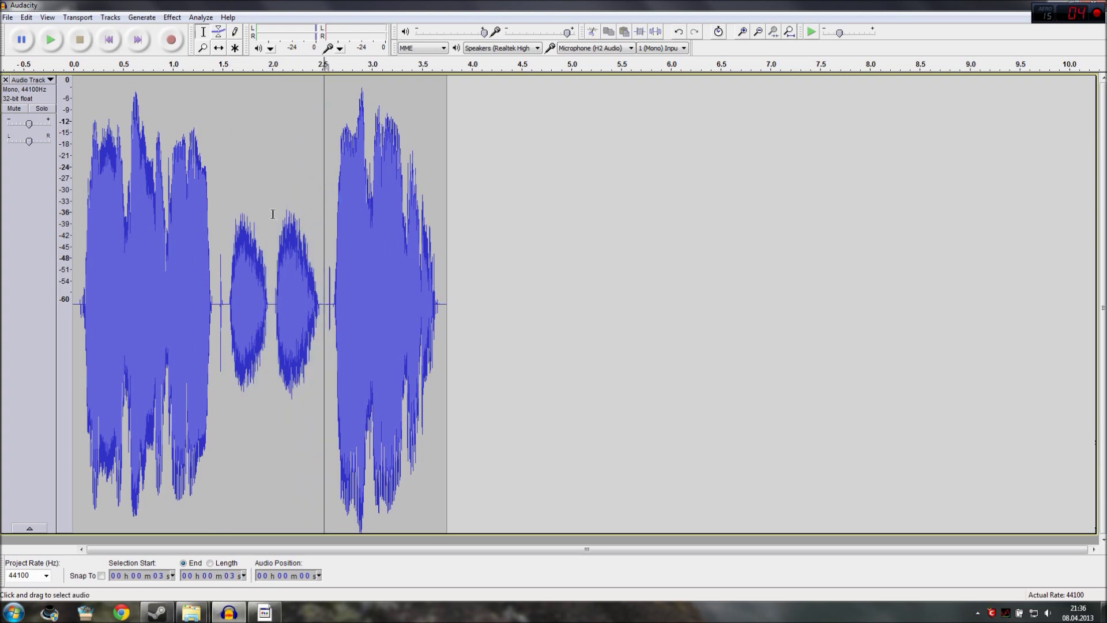
drag(78, 207, 441, 219)
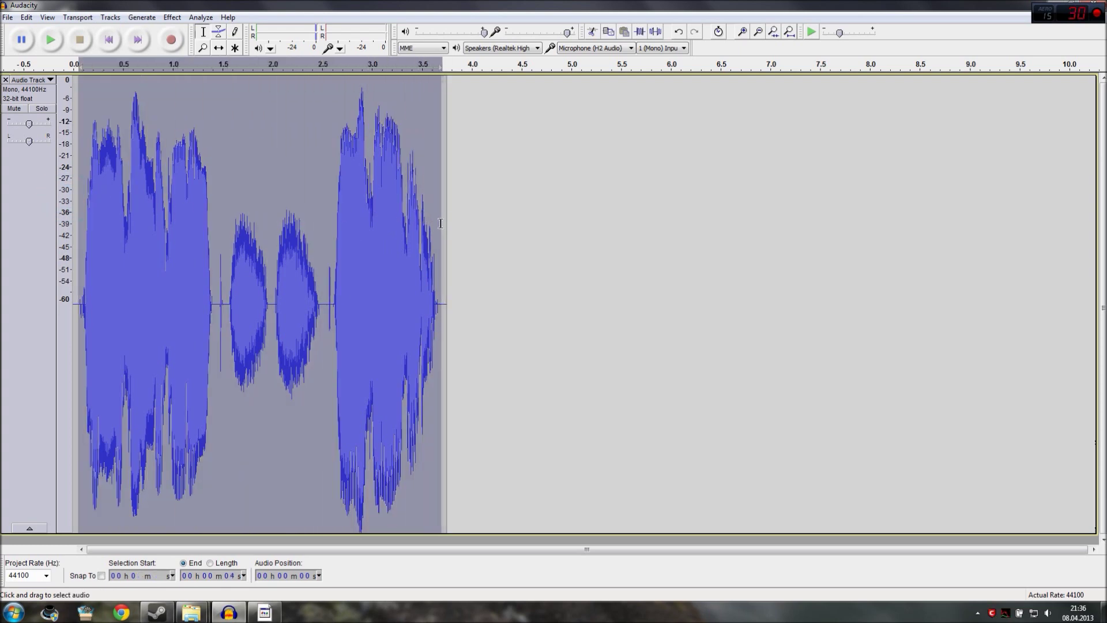
click(172, 17)
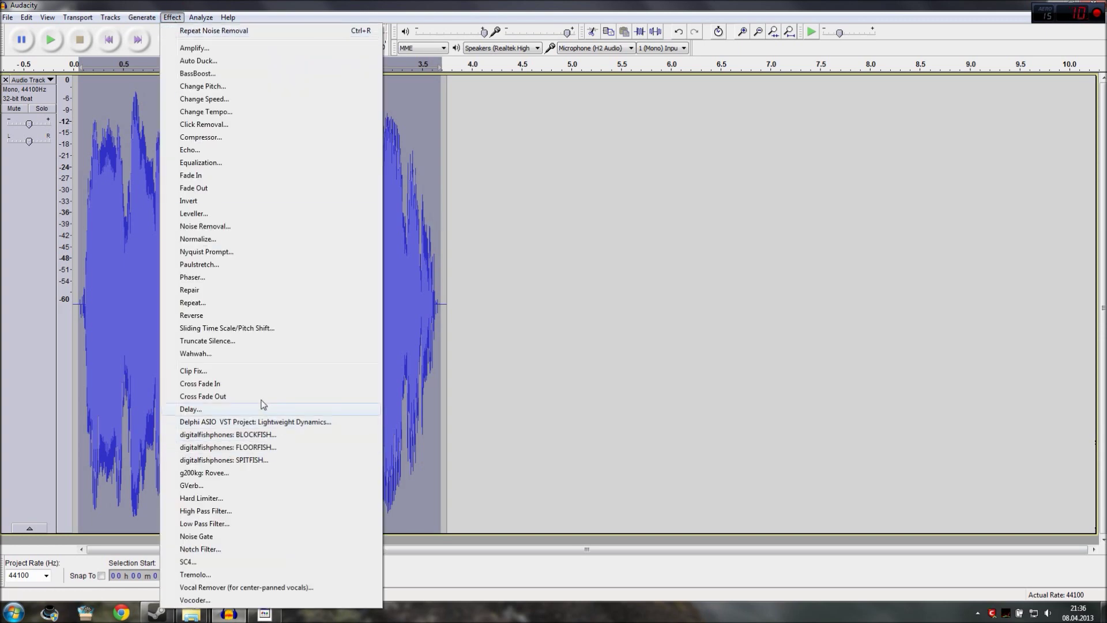
- Open the Noise Gate dialog for the selected speech clip
click(217, 536)
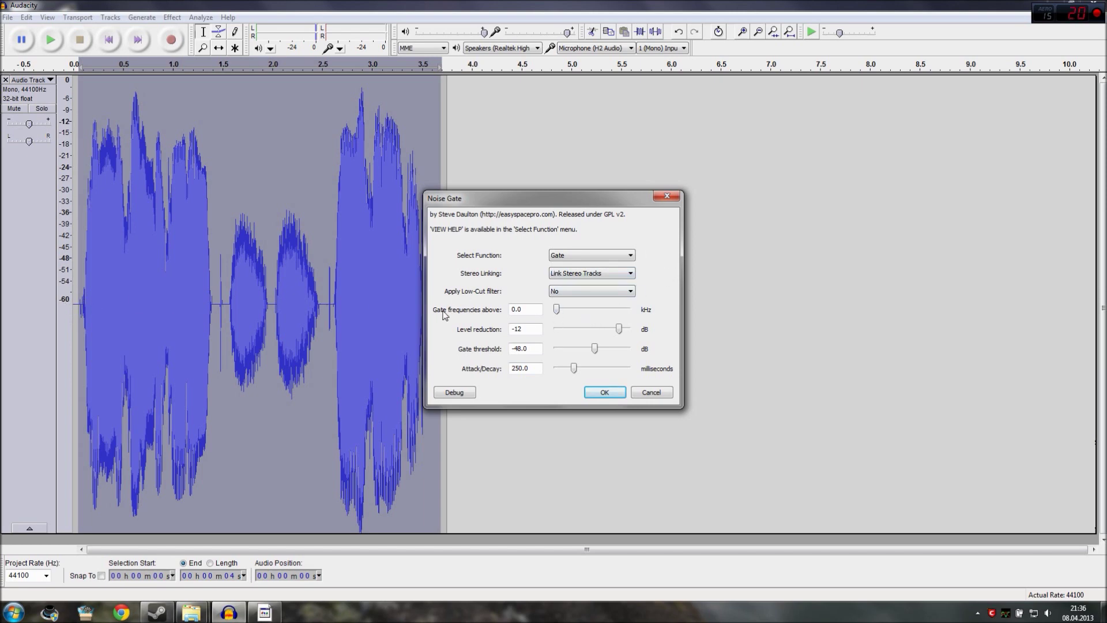
click(557, 309)
- Set the Noise Gate threshold to -33 dB and apply it to the speech
double_click(516, 348)
drag(516, 348, 523, 349)
text(33)
click(603, 392)
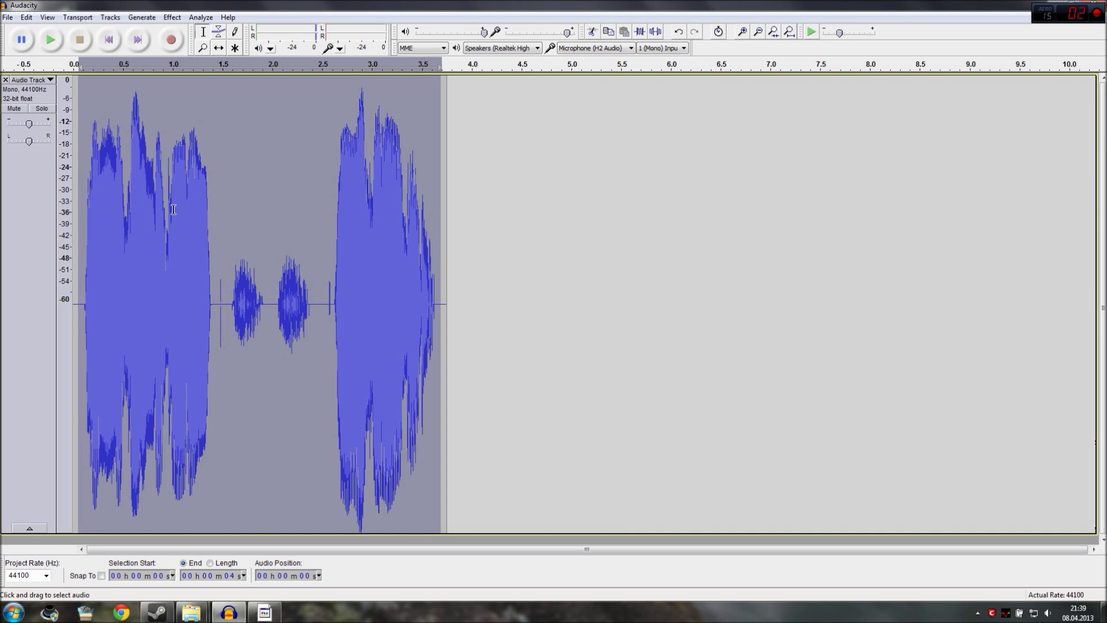
click(50, 40)
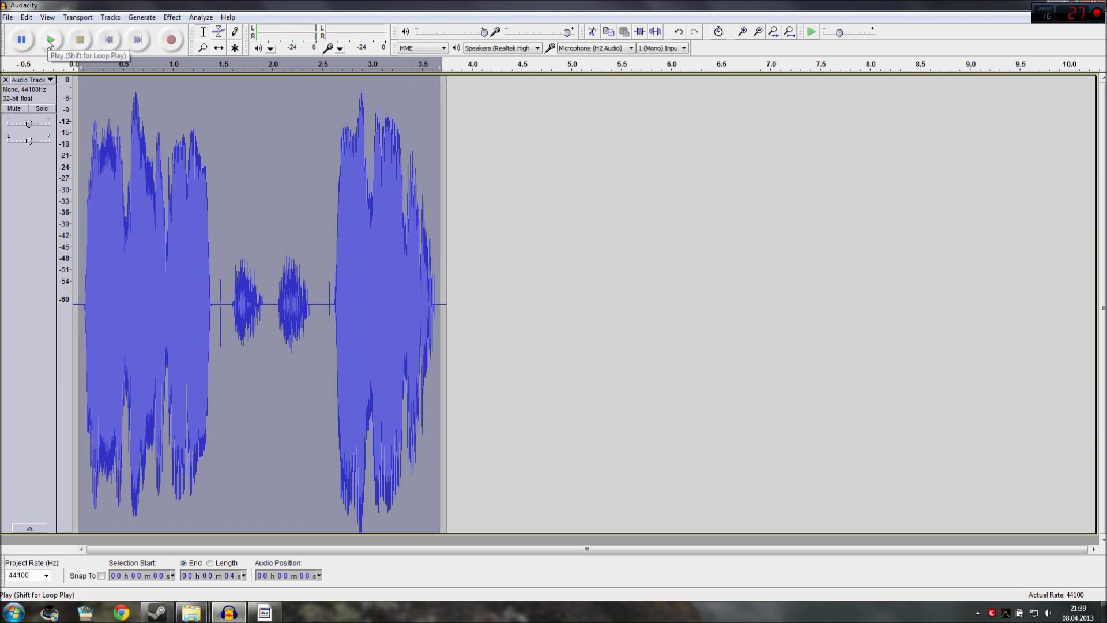
click(28, 18)
- Undo the -33 dB noise gate to restore the original speech
click(42, 30)
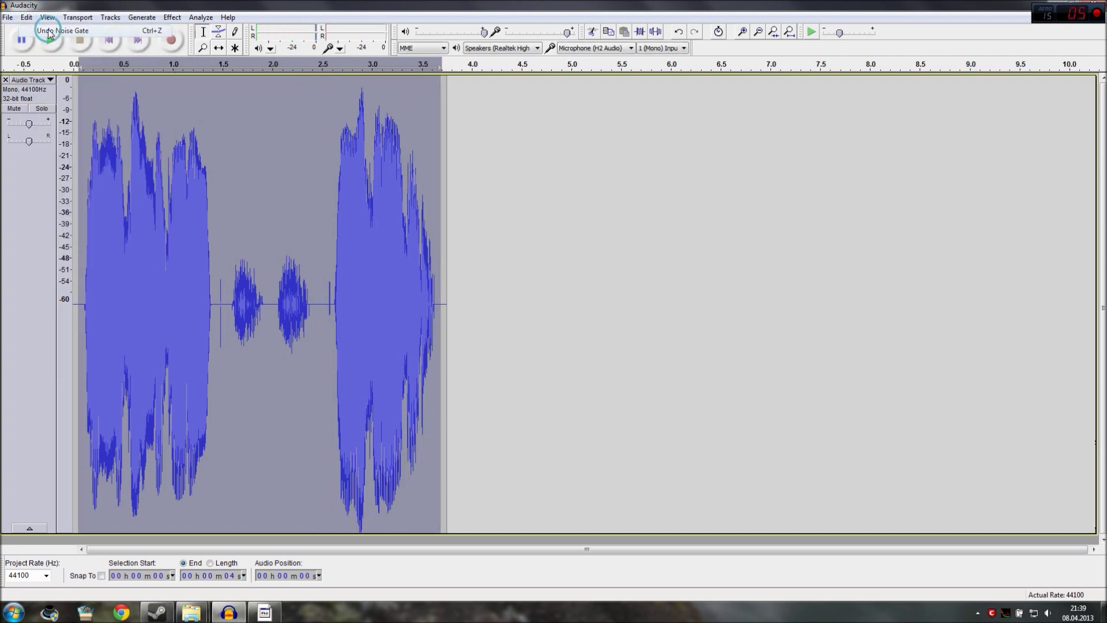
click(29, 19)
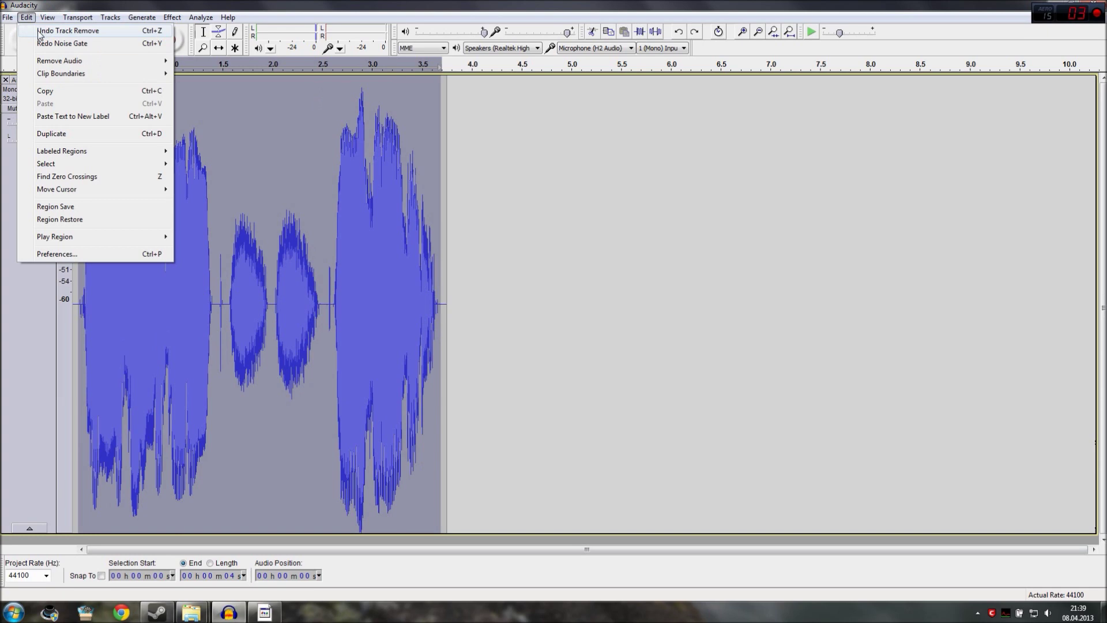
click(82, 7)
- Reapply Noise Gate with the level reduction deepened to -27 dB
click(172, 17)
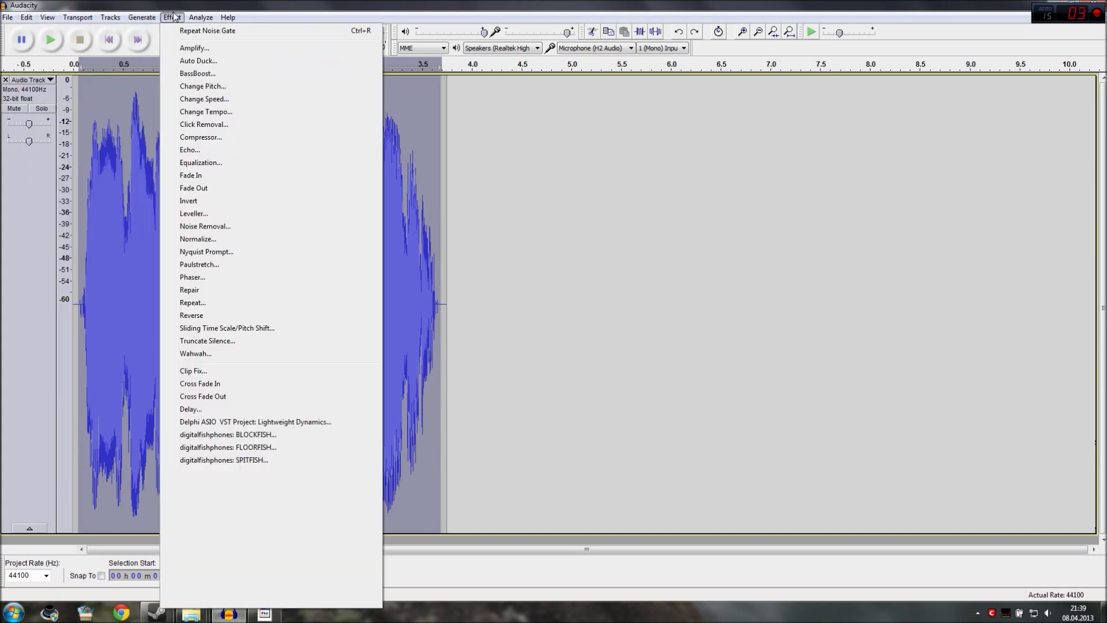
click(196, 536)
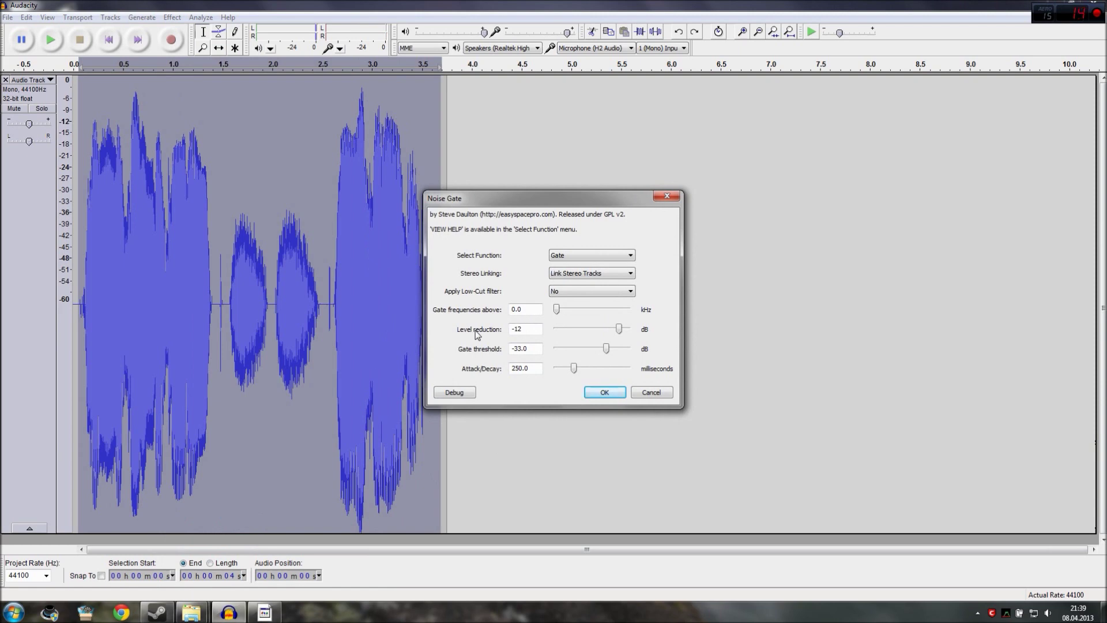
drag(617, 331, 609, 333)
click(600, 395)
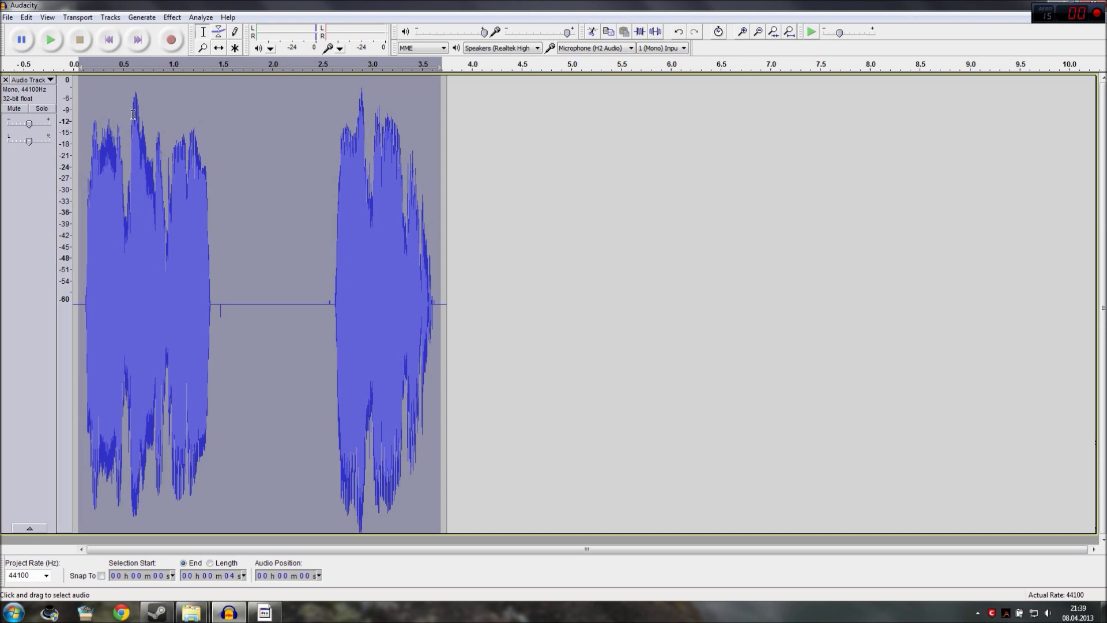
click(51, 40)
- Undo the -27 dB noise gate to compare breaths, reselect the clip, then redo it
click(26, 17)
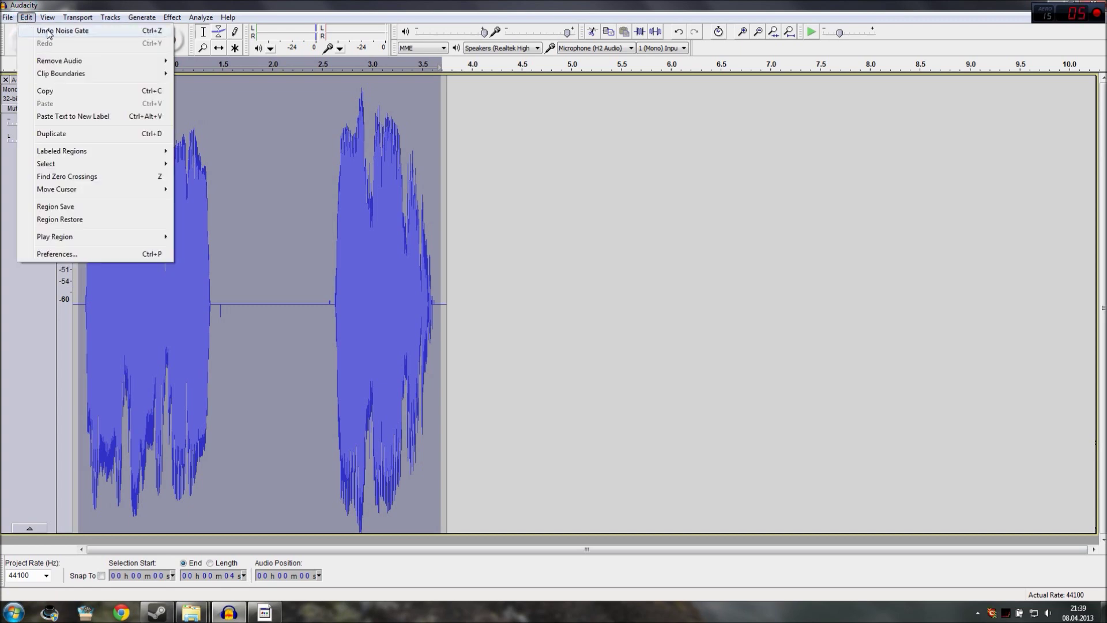
click(41, 32)
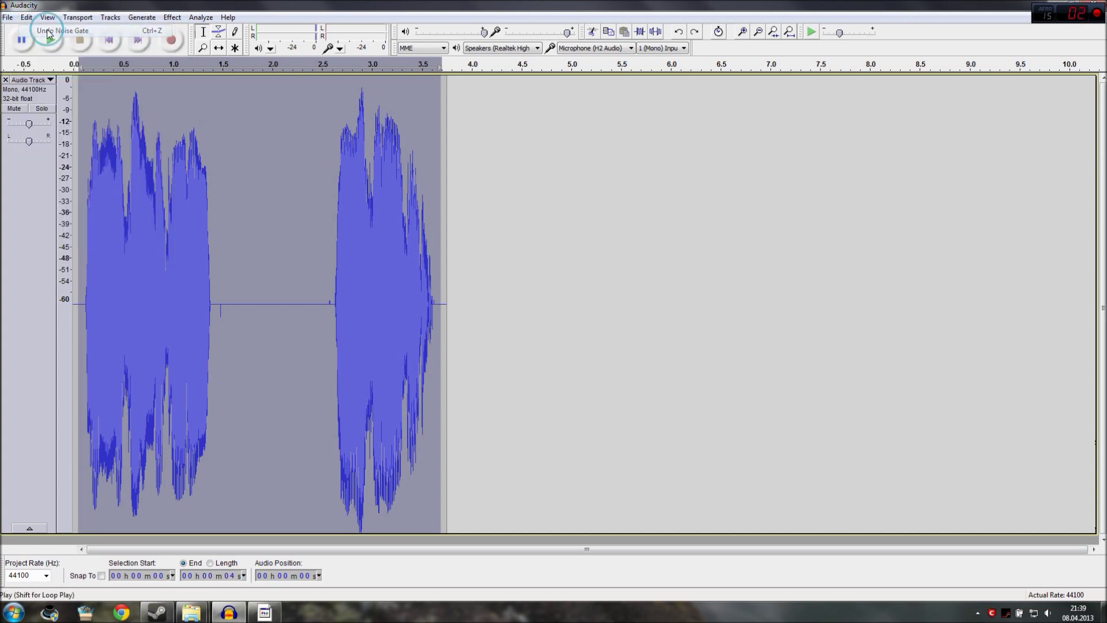
click(84, 299)
drag(85, 299, 88, 300)
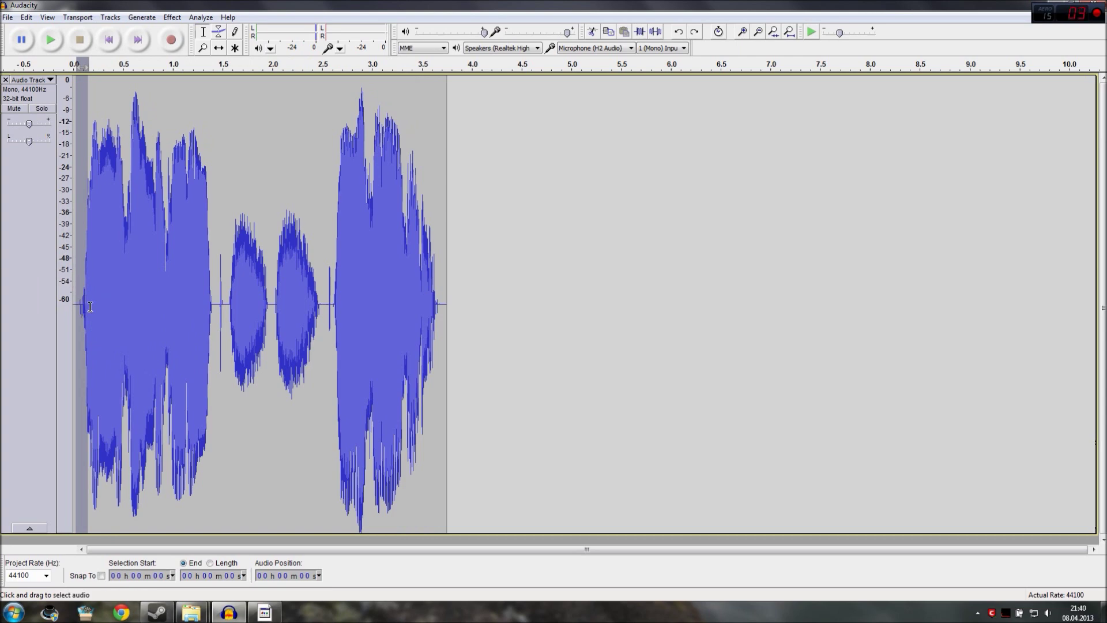
double_click(142, 297)
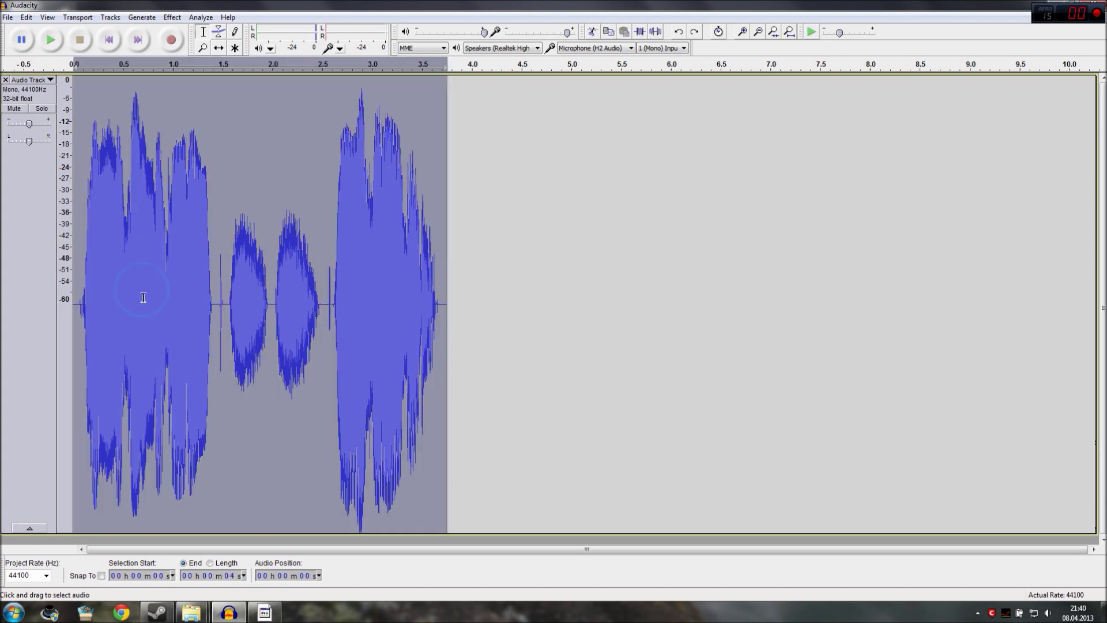
click(26, 17)
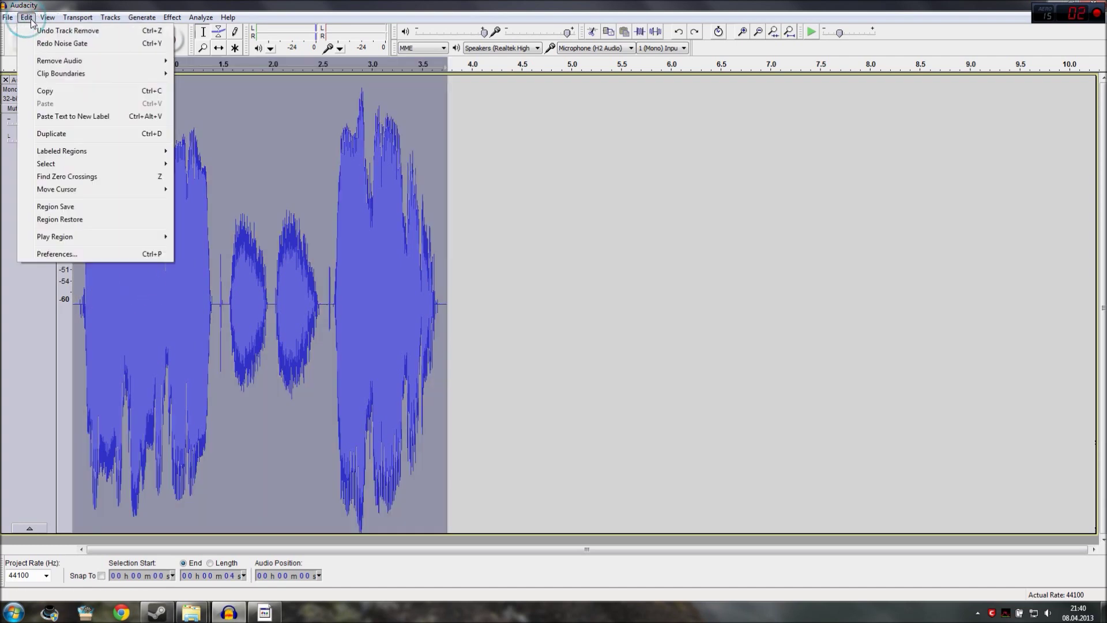
click(38, 44)
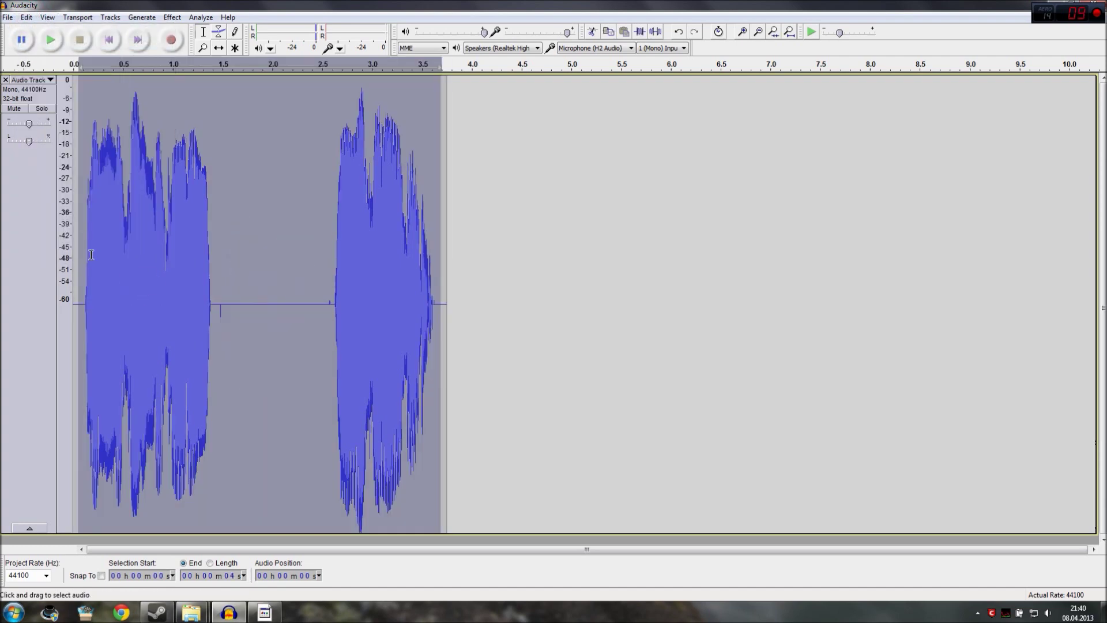
- Play back the re-gated speech to hear the silenced breaths
click(50, 45)
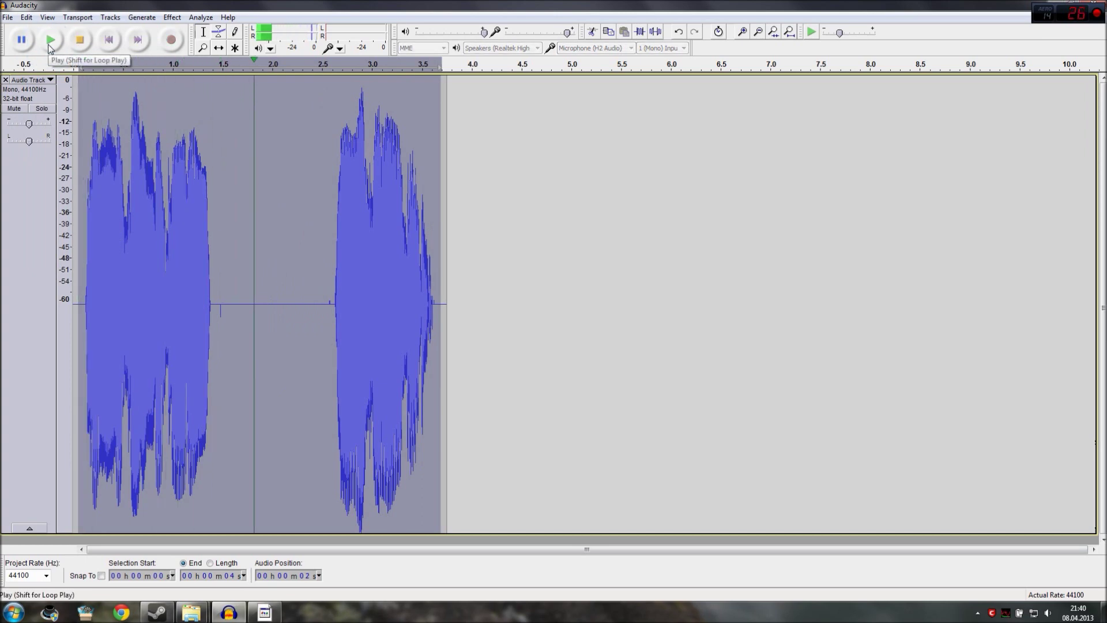